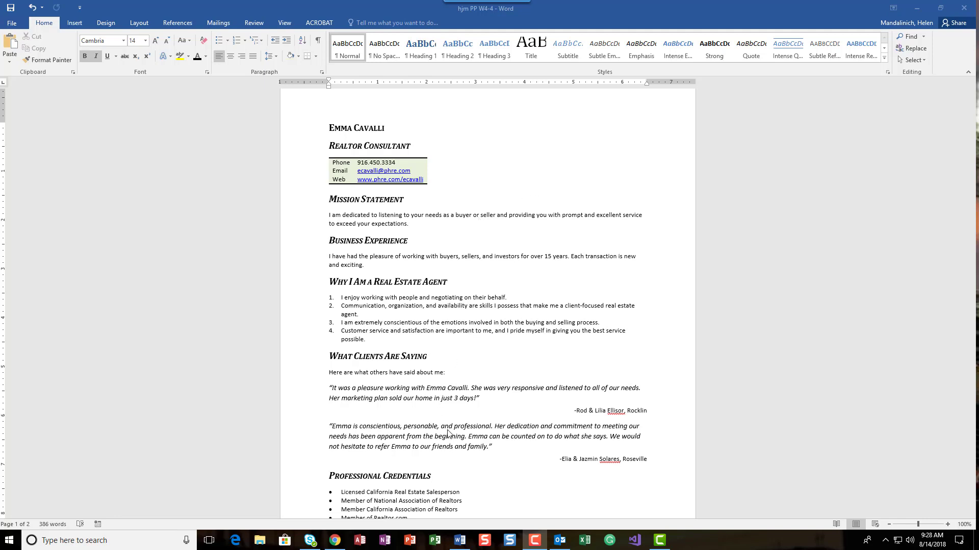
# Change the page orientation to landscape
pyautogui.scroll(-5, 448, 434)
pyautogui.scroll(-18, 449, 434)
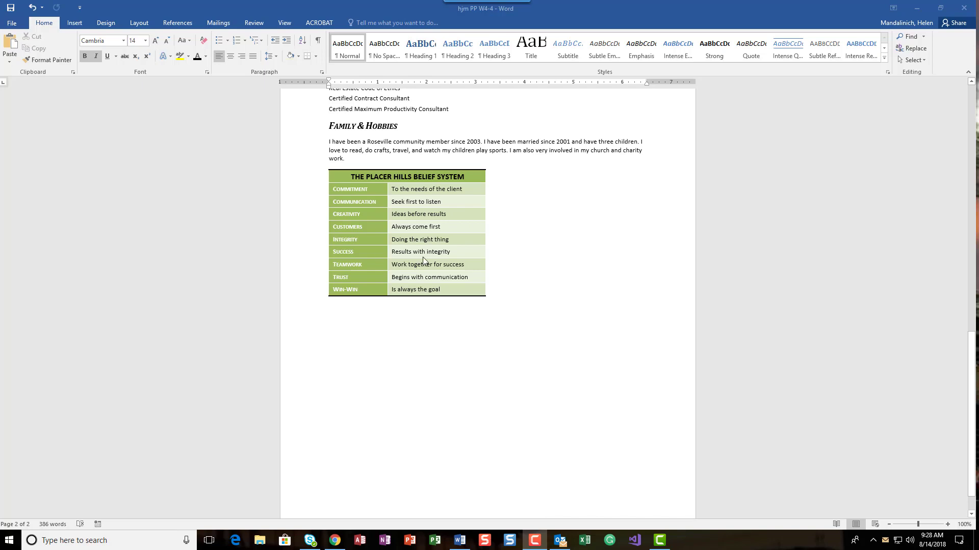
pyautogui.scroll(20, 437, 253)
pyautogui.scroll(3, 437, 253)
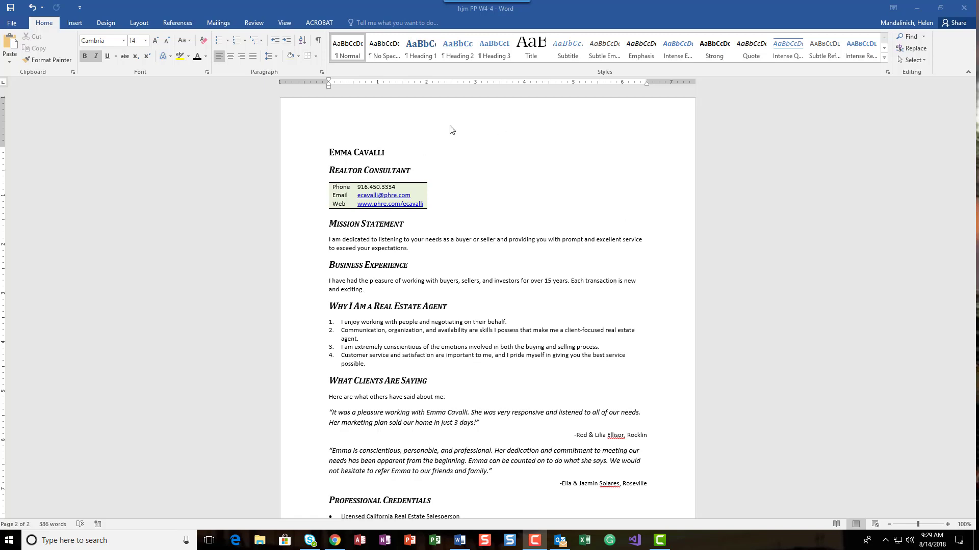
pyautogui.click(138, 26)
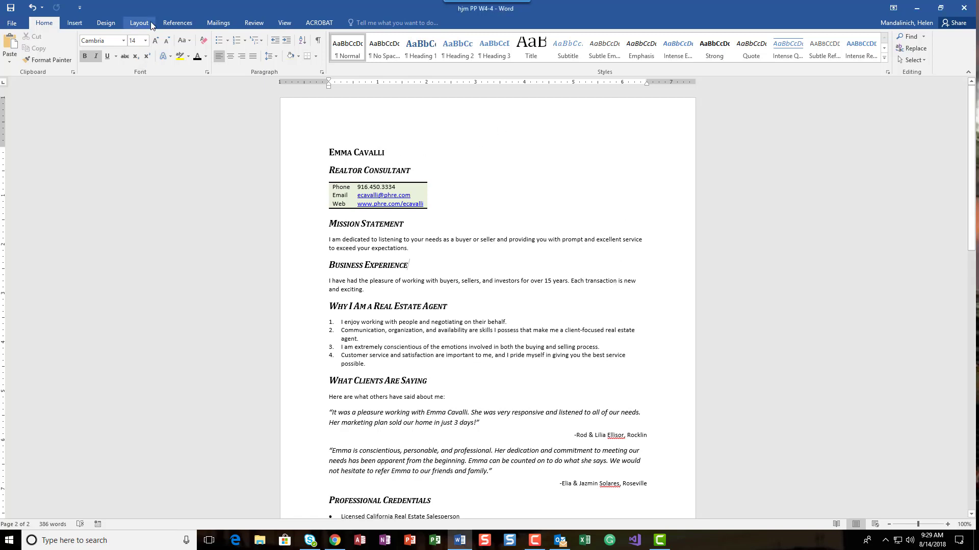
pyautogui.click(146, 24)
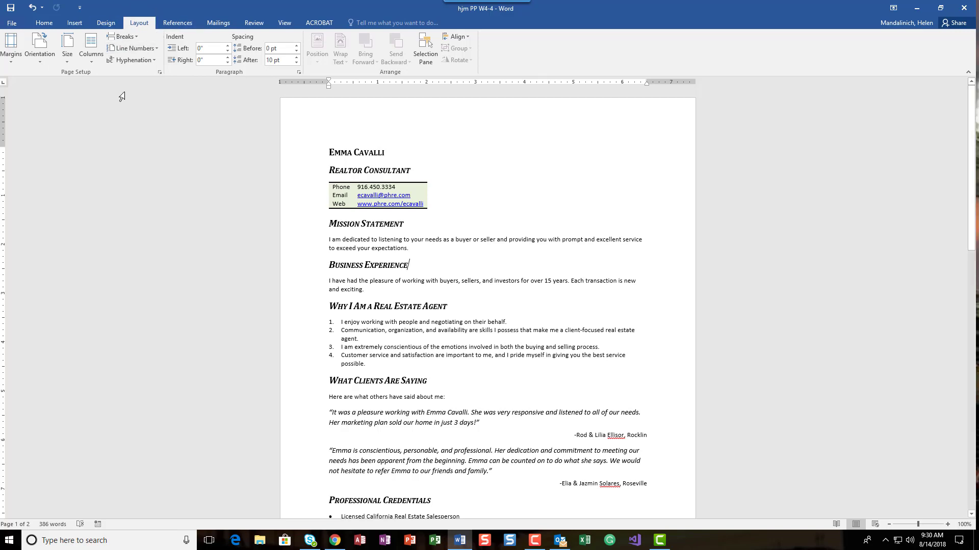
pyautogui.click(42, 60)
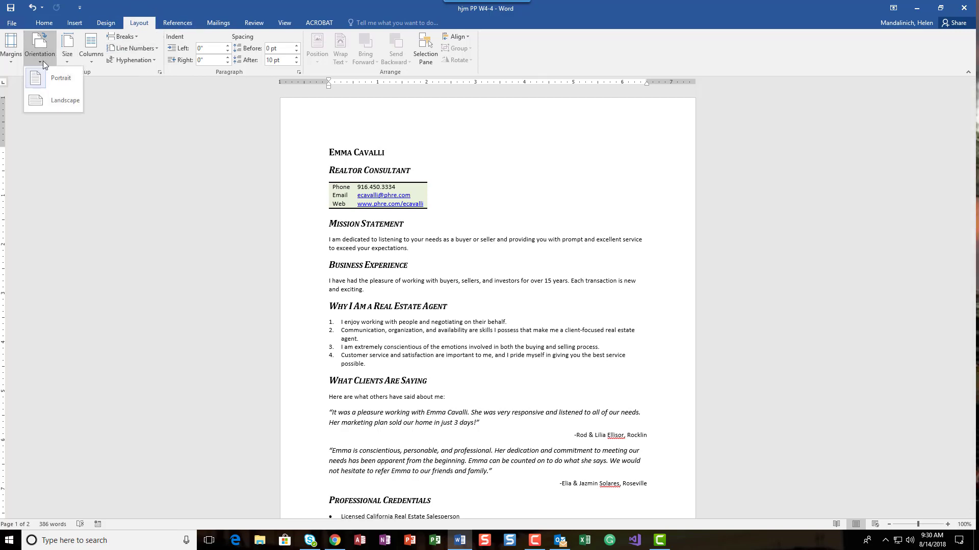
pyautogui.click(66, 98)
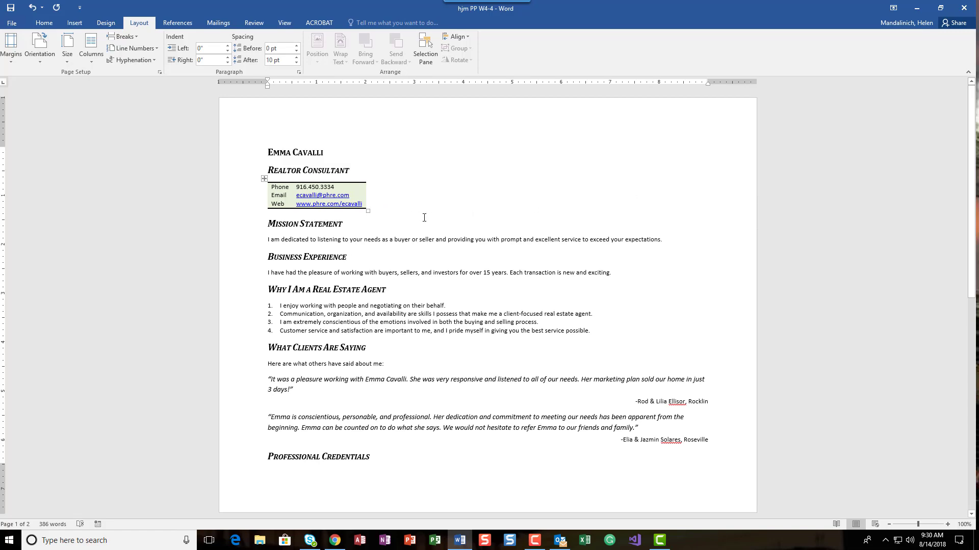
# Switch the page orientation back to portrait
pyautogui.scroll(-10, 415, 294)
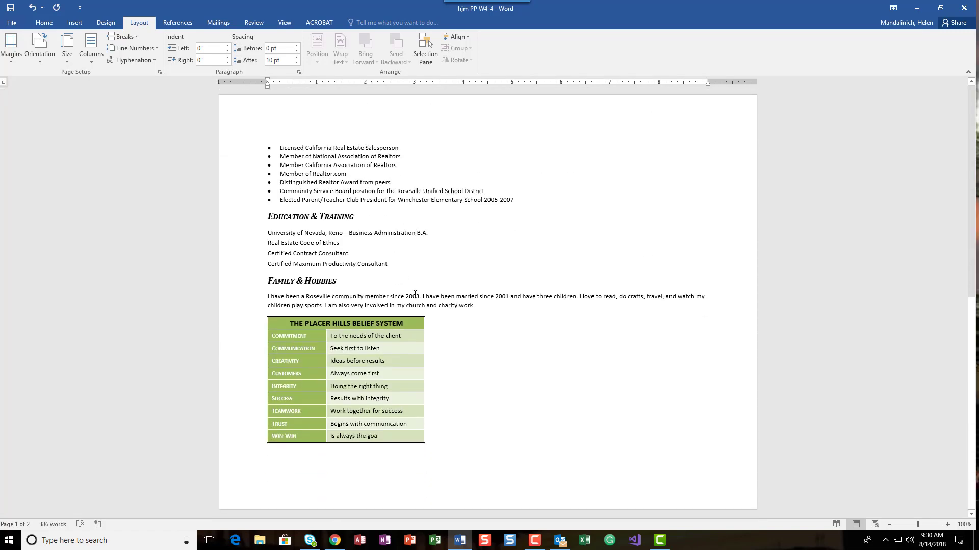
pyautogui.scroll(10, 415, 294)
pyautogui.click(26, 63)
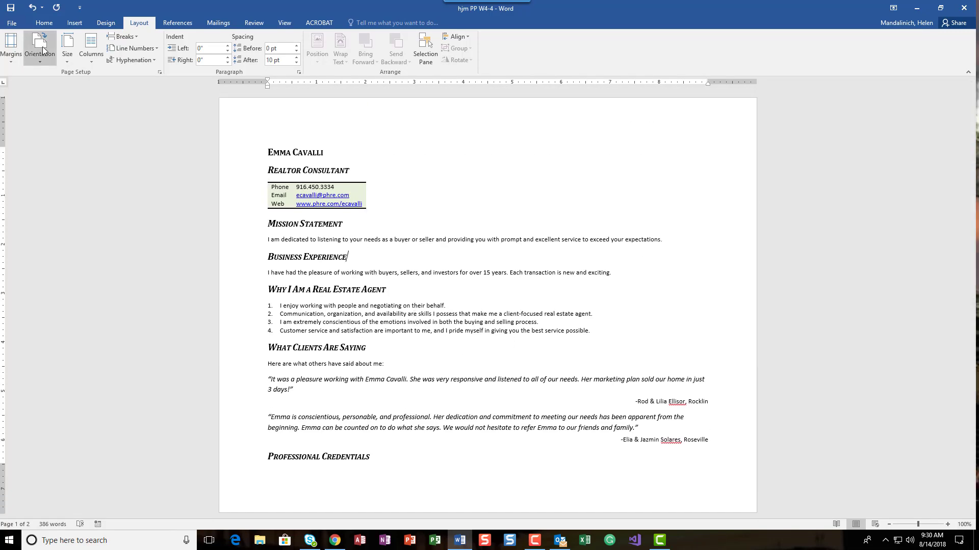
pyautogui.click(59, 85)
# Change the page orientation to landscape again
pyautogui.scroll(-12, 501, 287)
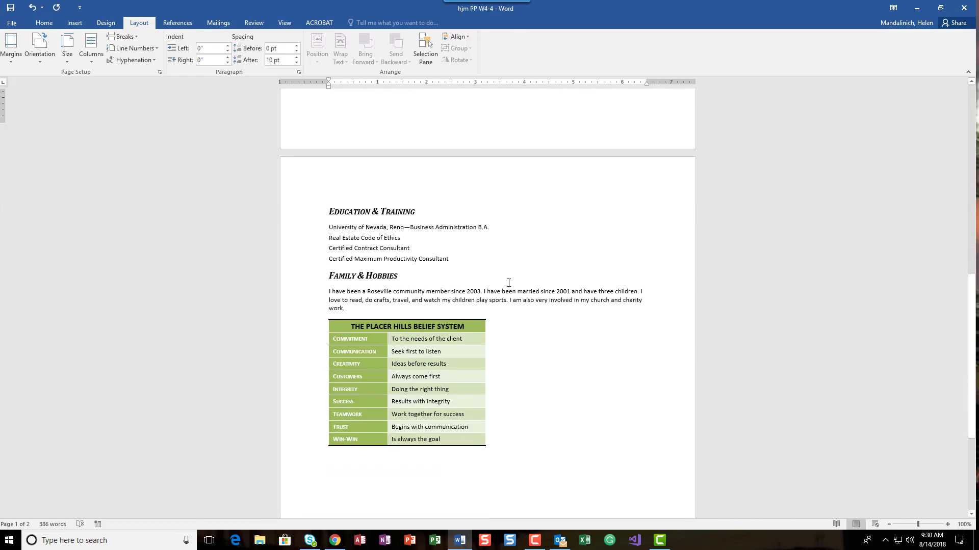
pyautogui.scroll(8, 505, 286)
pyautogui.scroll(7, 509, 282)
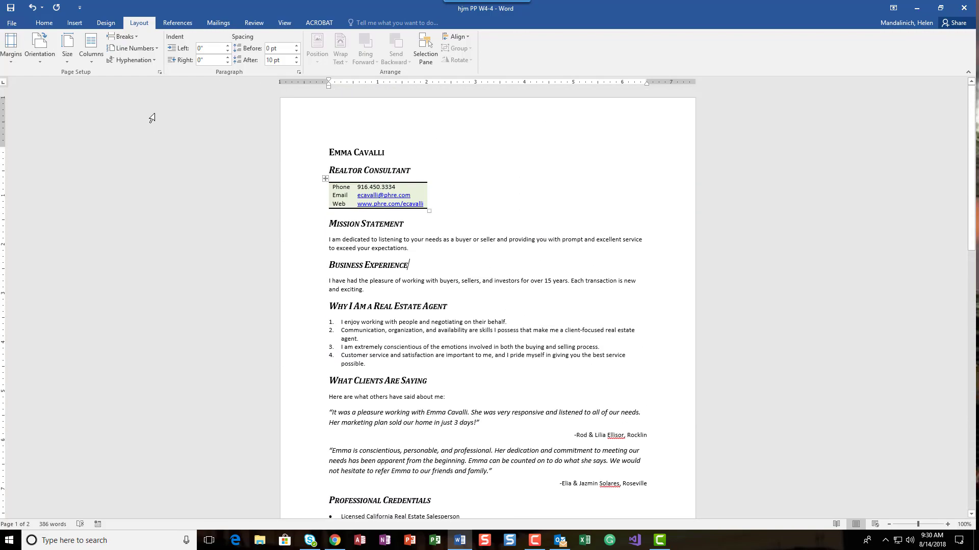
pyautogui.scroll(-9, 350, 510)
pyautogui.scroll(-3, 403, 398)
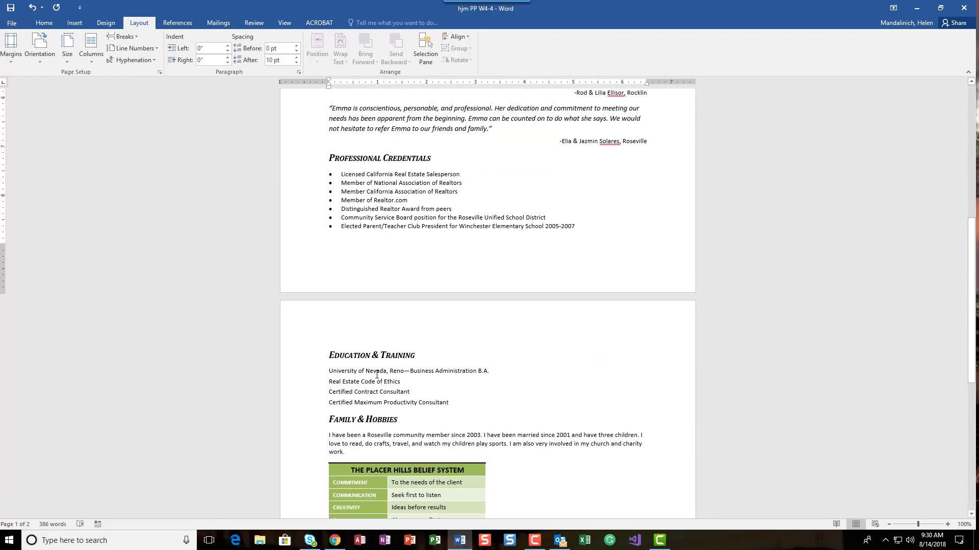
pyautogui.scroll(6, 370, 351)
pyautogui.click(44, 60)
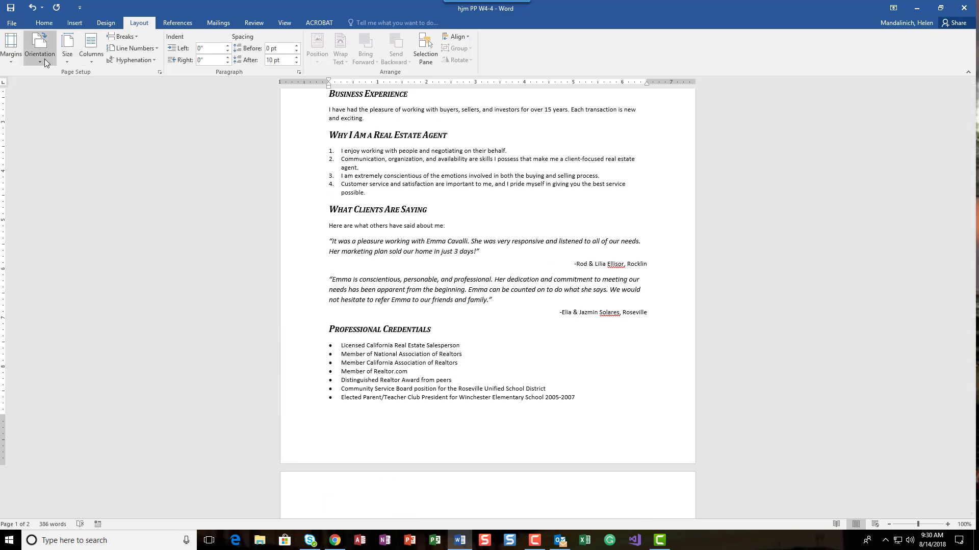
pyautogui.click(53, 102)
pyautogui.scroll(-4, 408, 229)
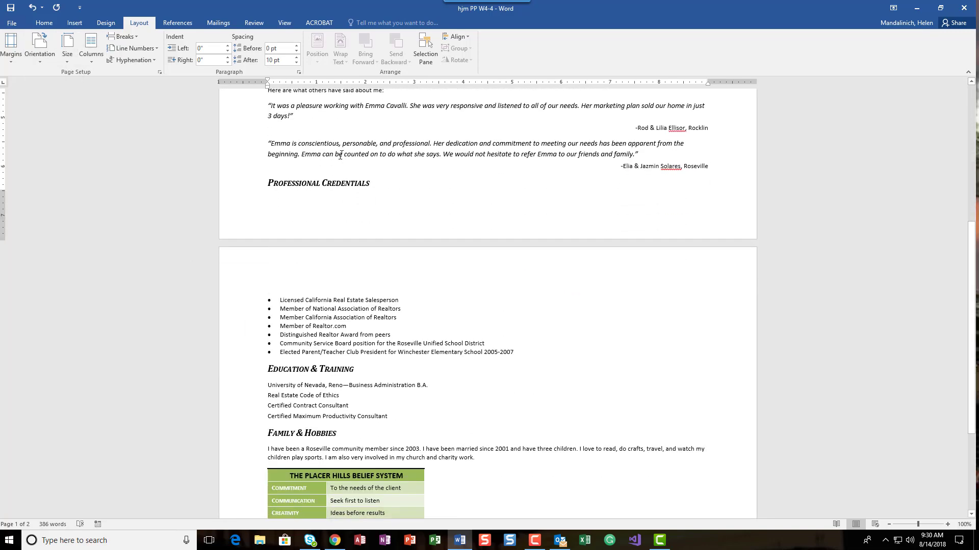
pyautogui.scroll(10, 270, 199)
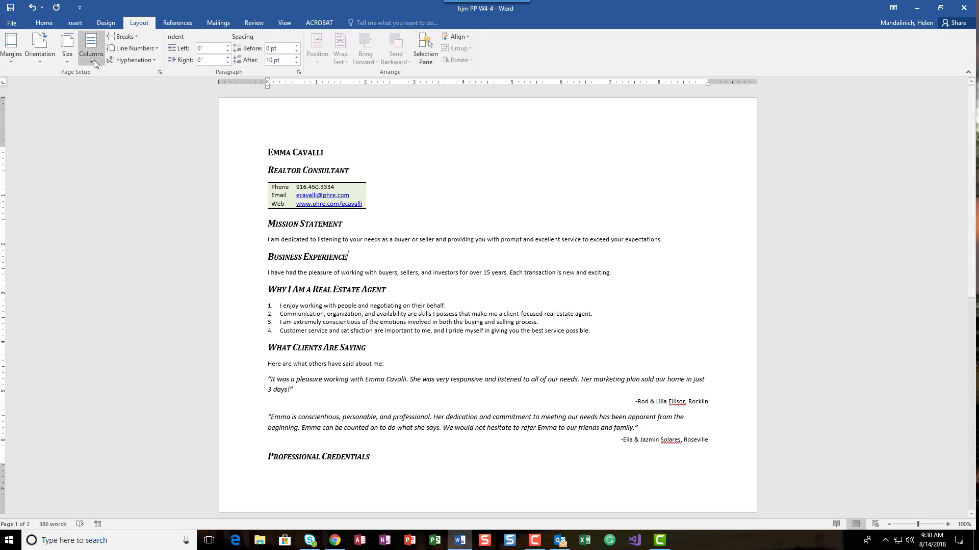
# Set custom margins of 1.2 inches at the top and 0.5 inches at the bottom, left and right
pyautogui.click(17, 59)
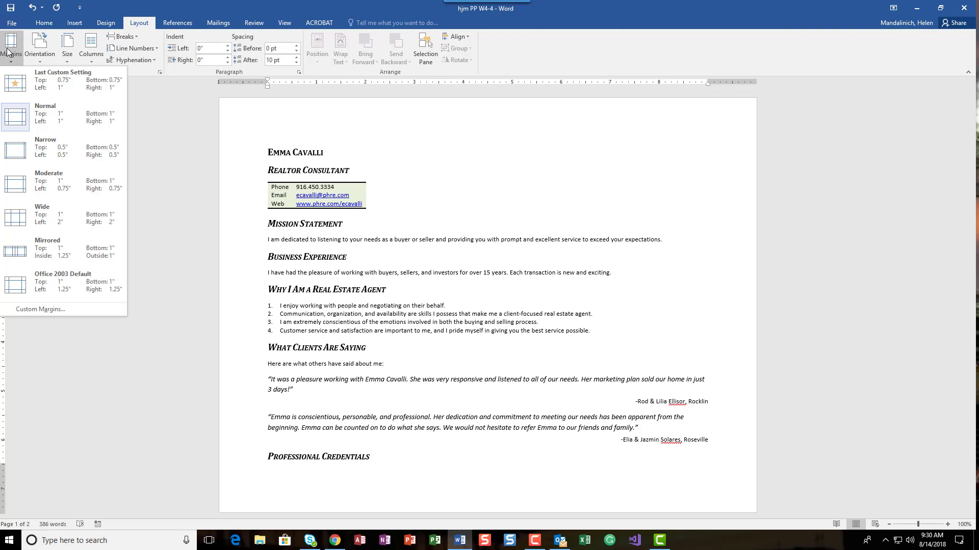
pyautogui.click(53, 313)
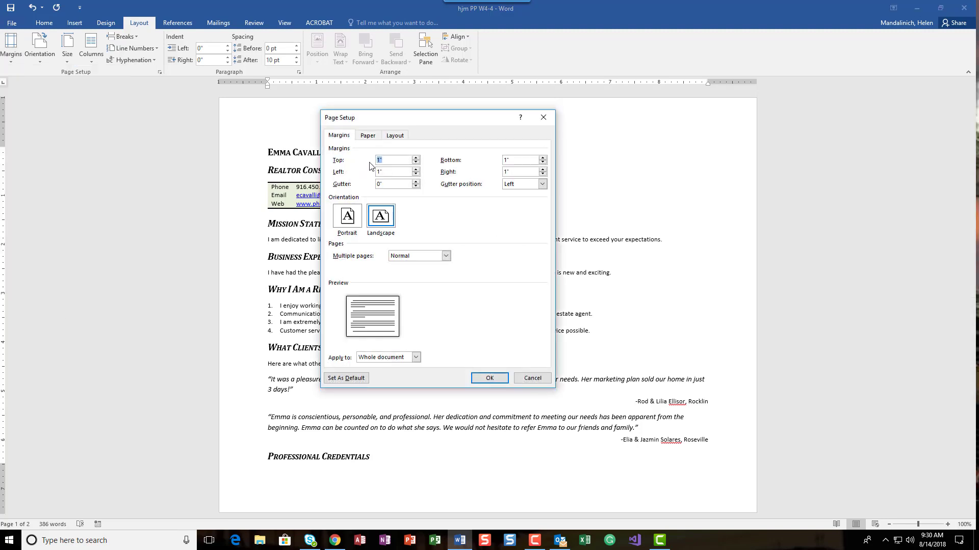
pyautogui.write('1.2')
pyautogui.press('Tab')
pyautogui.write('.5')
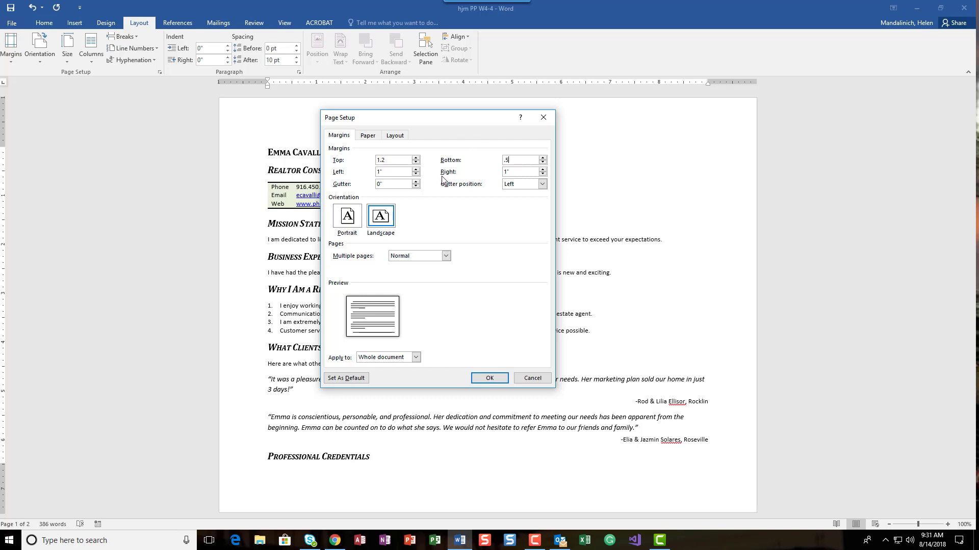
pyautogui.press('Tab')
pyautogui.write('.5')
pyautogui.press('Tab')
pyautogui.write('.5')
pyautogui.press('Tab')
pyautogui.click(489, 378)
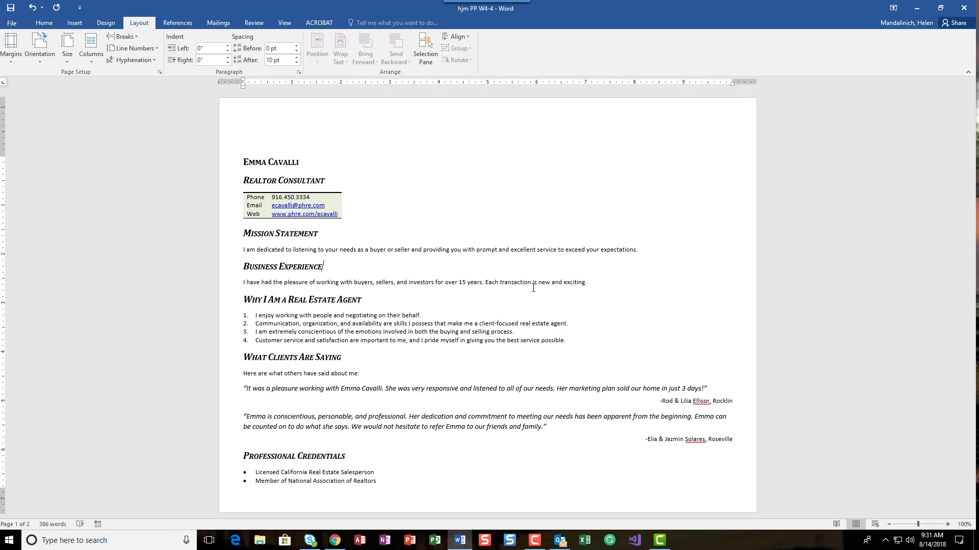
# Format the whole document into two columns
pyautogui.scroll(-15, 531, 271)
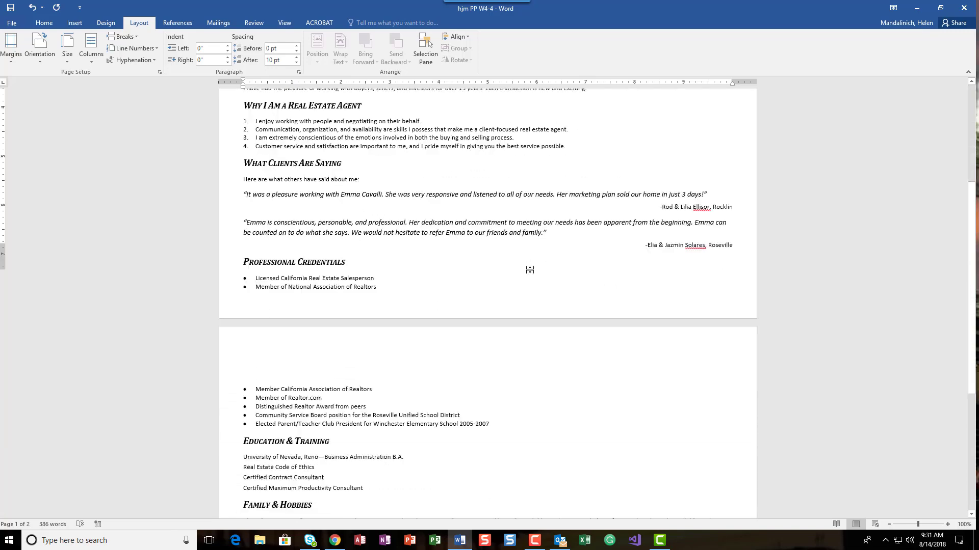
pyautogui.scroll(15, 531, 270)
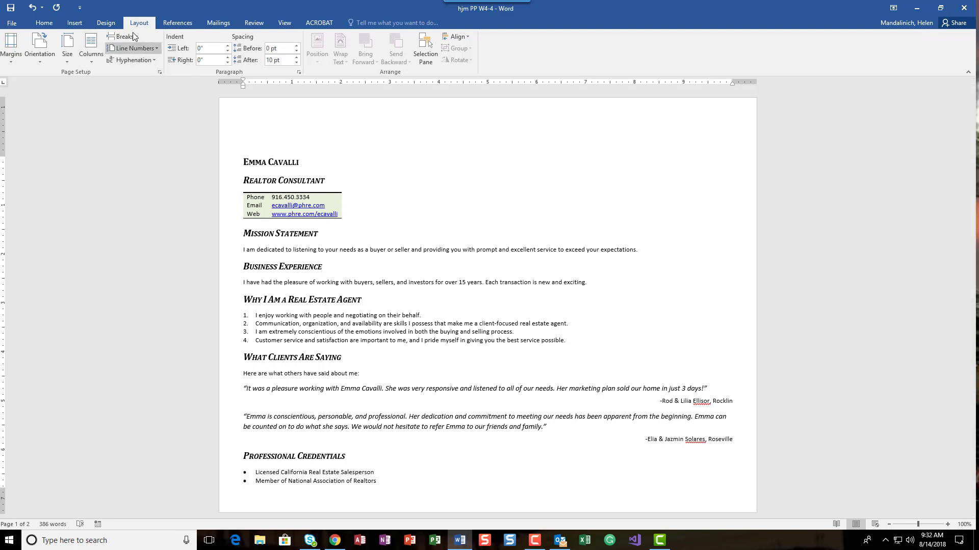
pyautogui.click(94, 59)
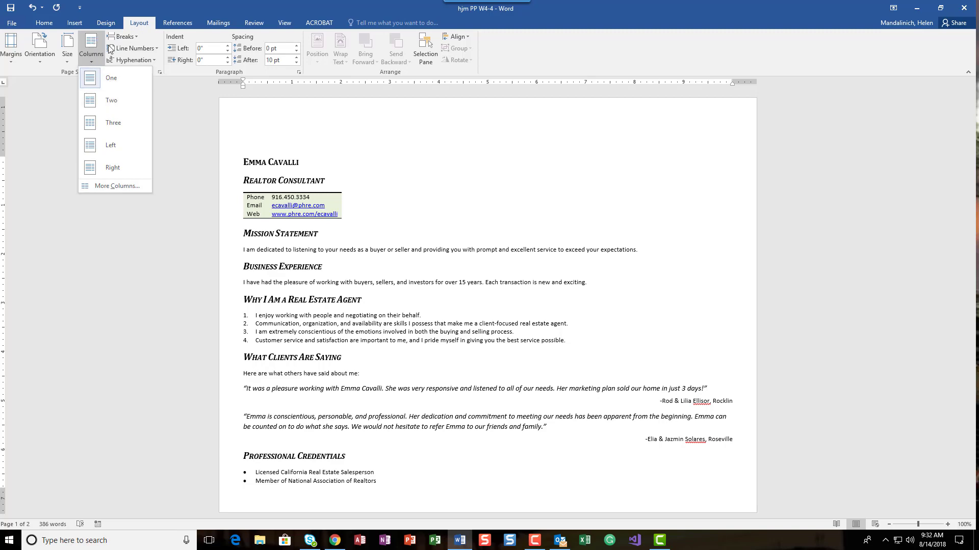
pyautogui.click(109, 102)
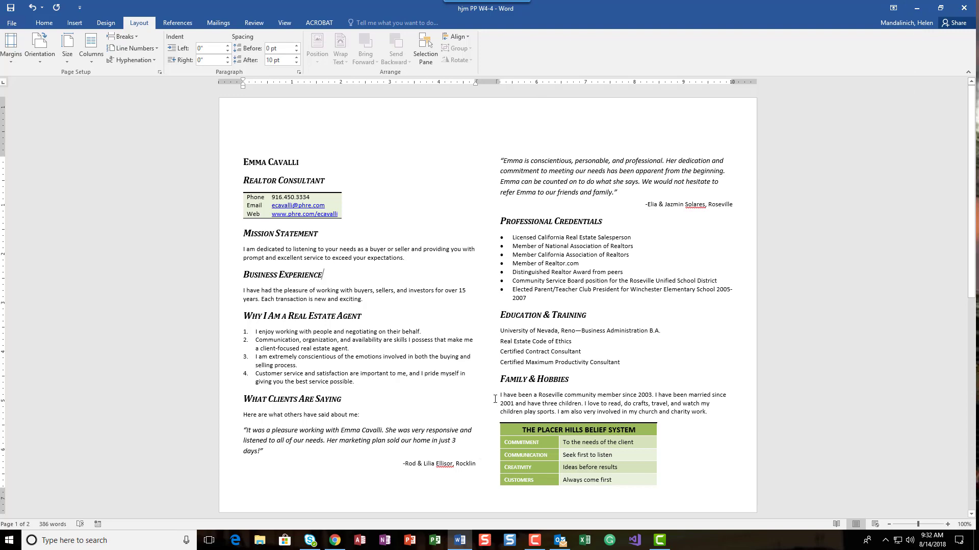
# Open the Page Setup dialog to examine its layout options
pyautogui.scroll(-12, 533, 443)
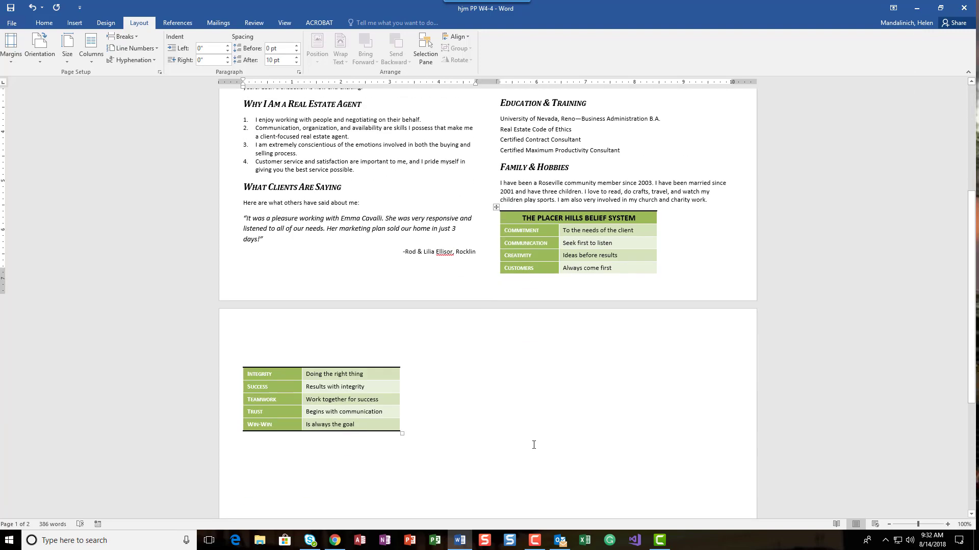
pyautogui.scroll(6, 535, 446)
pyautogui.scroll(6, 534, 446)
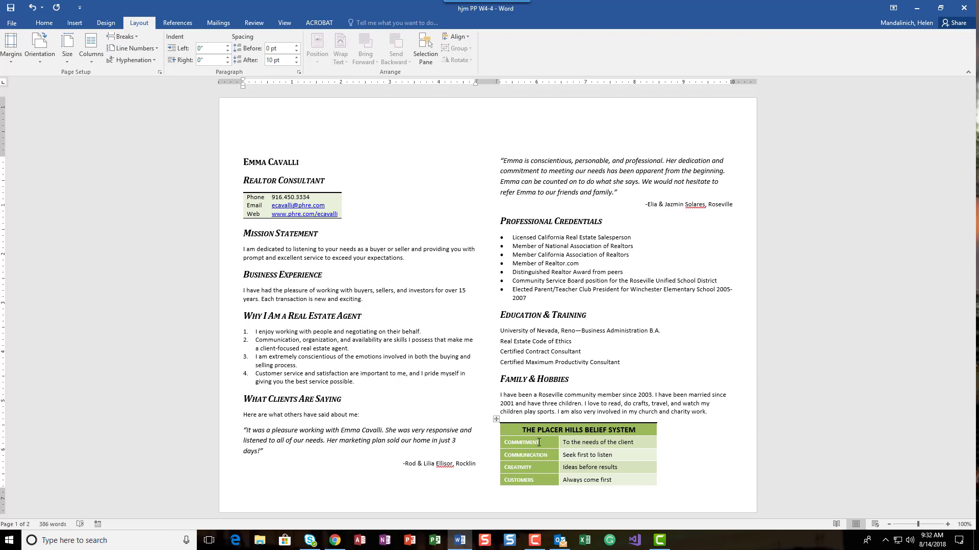
pyautogui.click(159, 74)
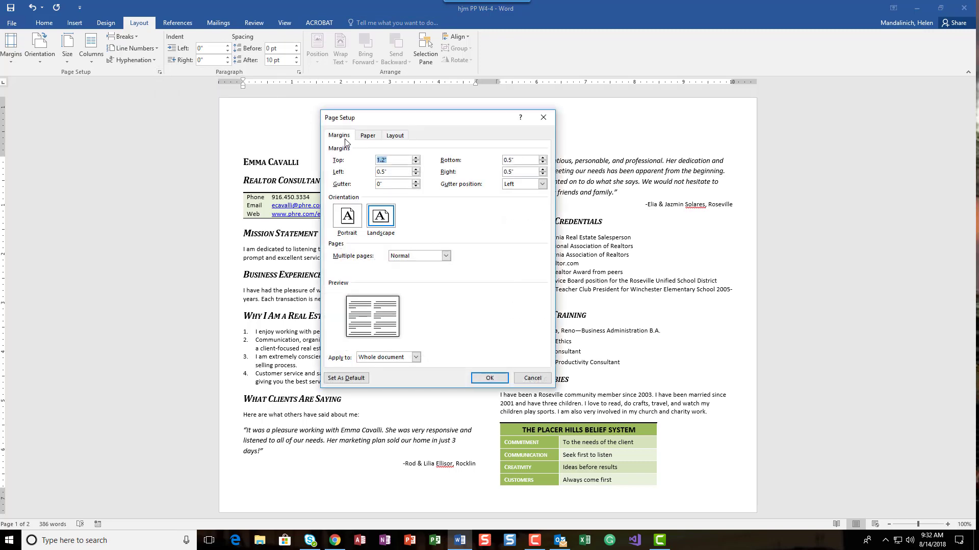
pyautogui.click(396, 136)
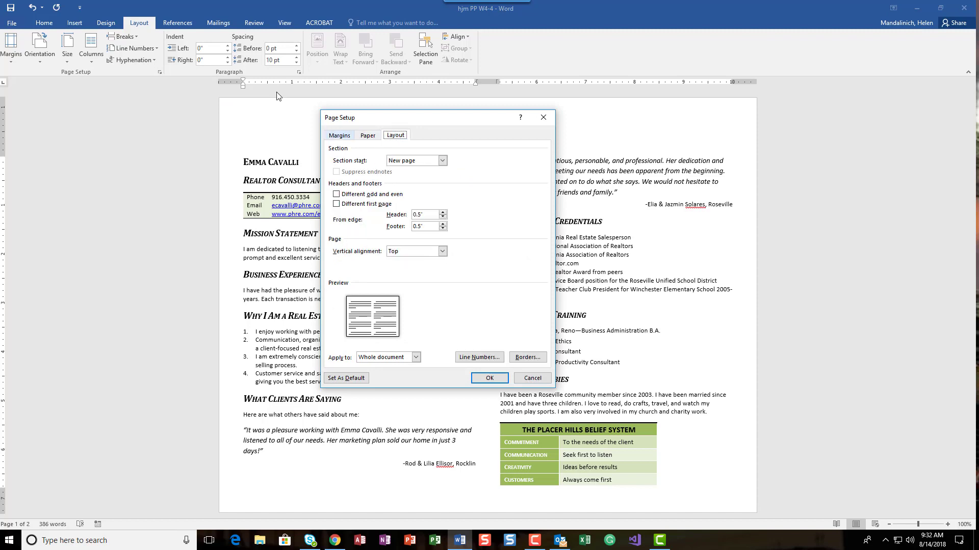
pyautogui.click(530, 378)
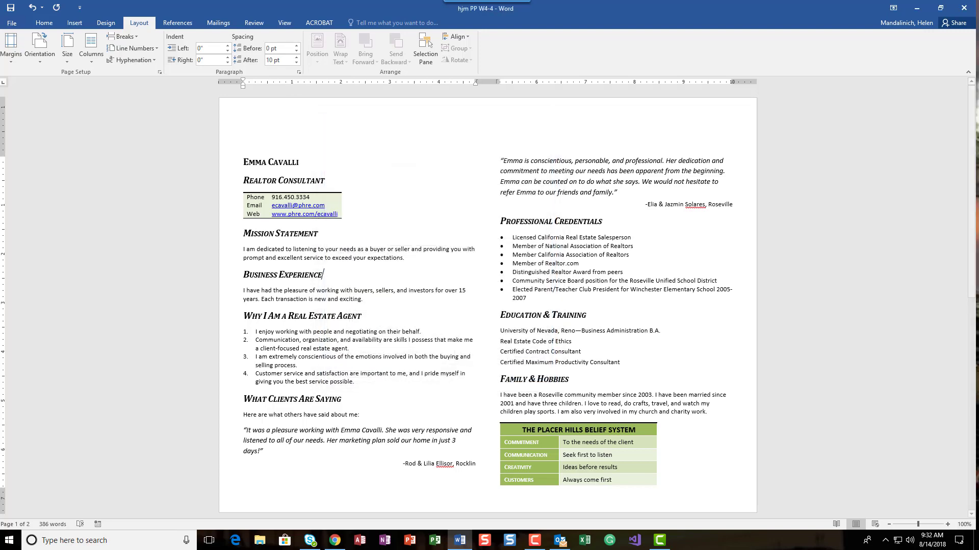
pyautogui.press('F10')
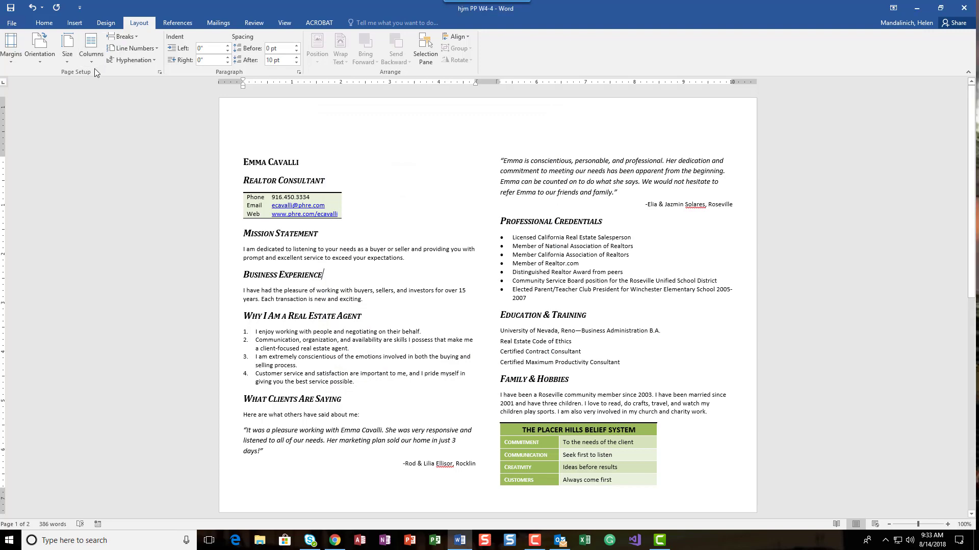
# Set the document to three equal columns with 0.6-inch spacing
pyautogui.click(94, 62)
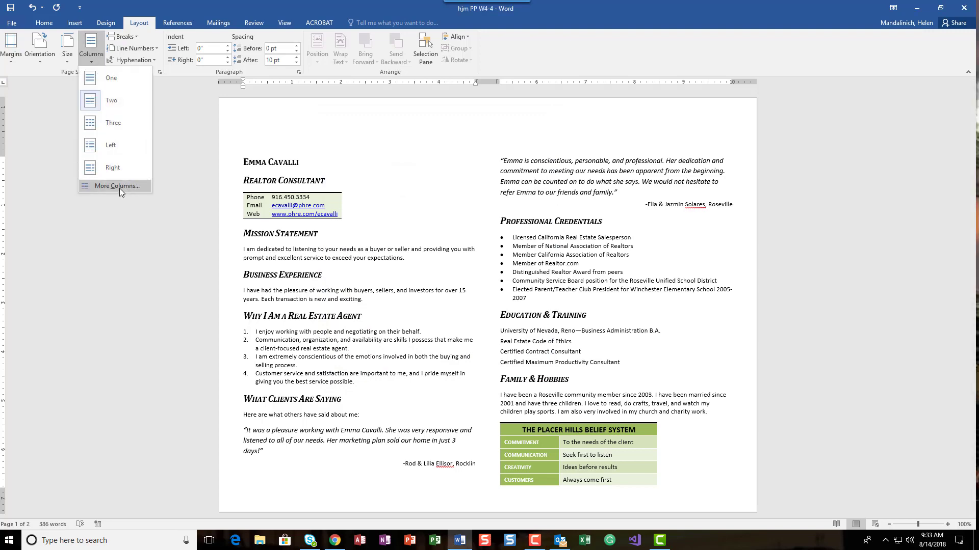
pyautogui.click(120, 187)
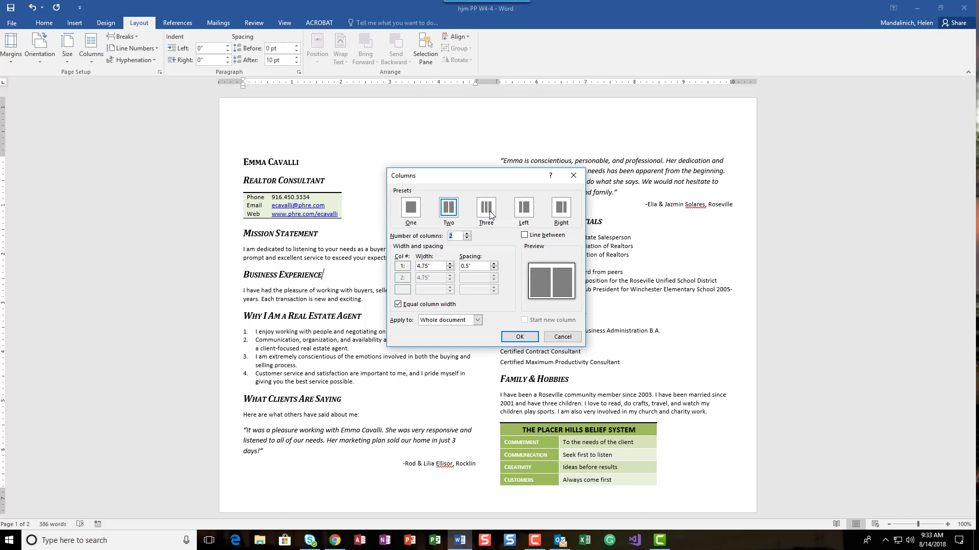
pyautogui.click(487, 209)
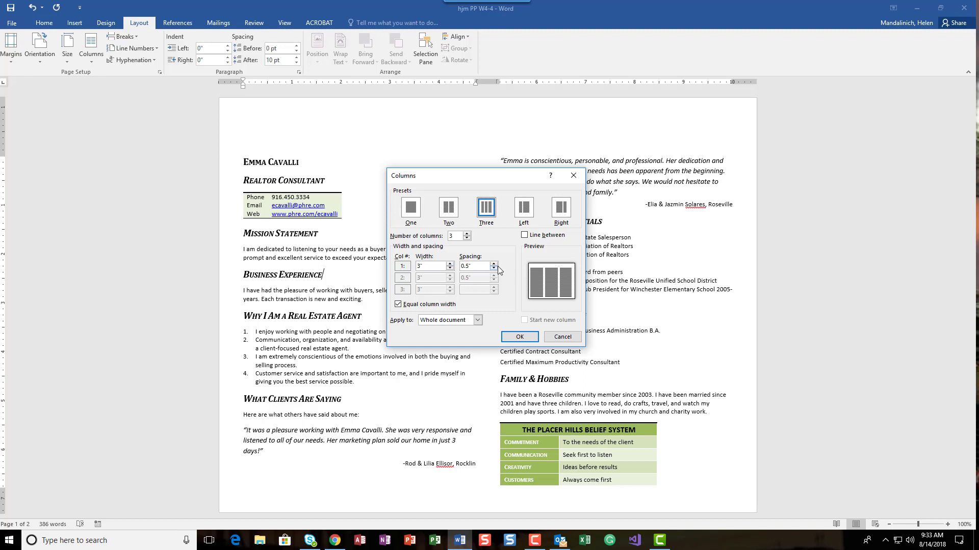
pyautogui.moveTo(466, 266); pyautogui.dragTo(470, 266)
pyautogui.write('6')
pyautogui.press('Tab')
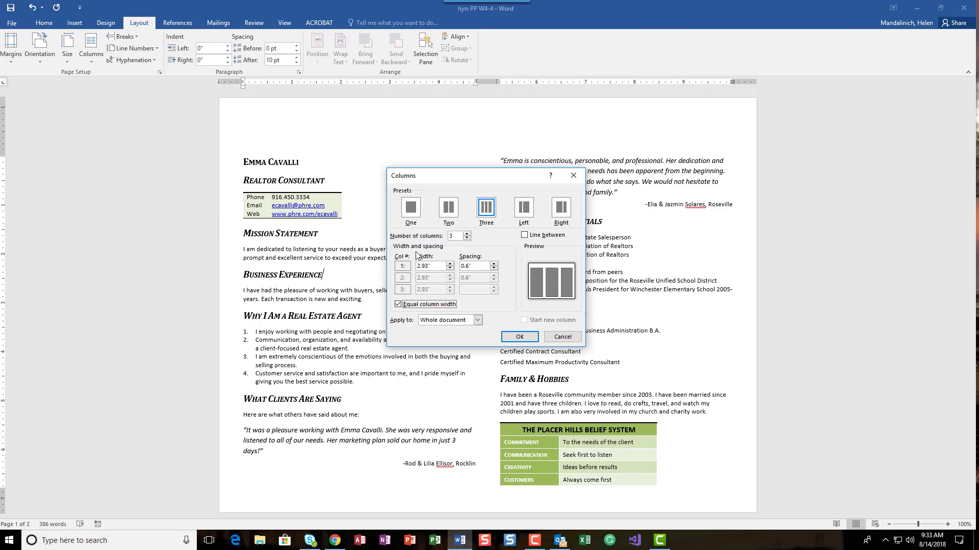
pyautogui.click(520, 338)
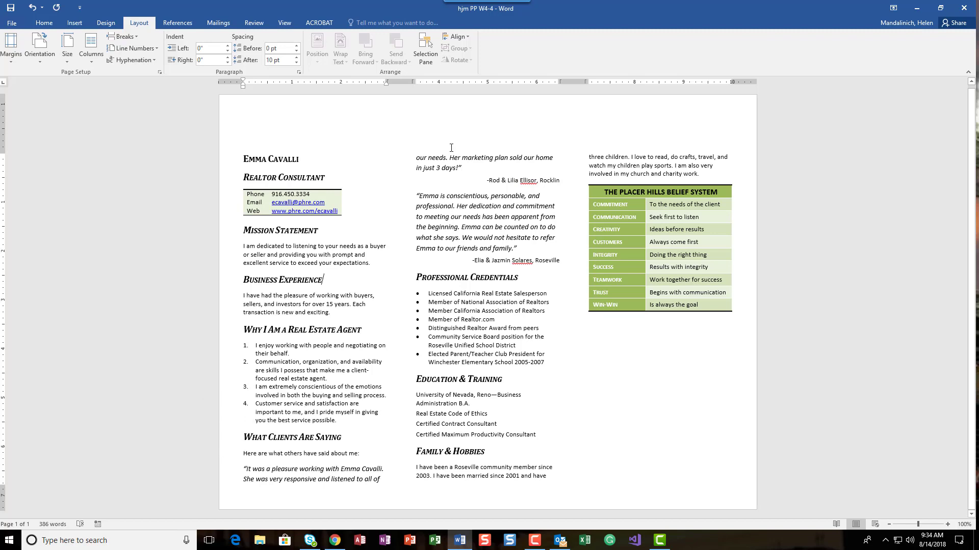
# Insert a column break before the "What Clients Are Saying" heading so it starts the second column
pyautogui.click(243, 437)
pyautogui.click(137, 37)
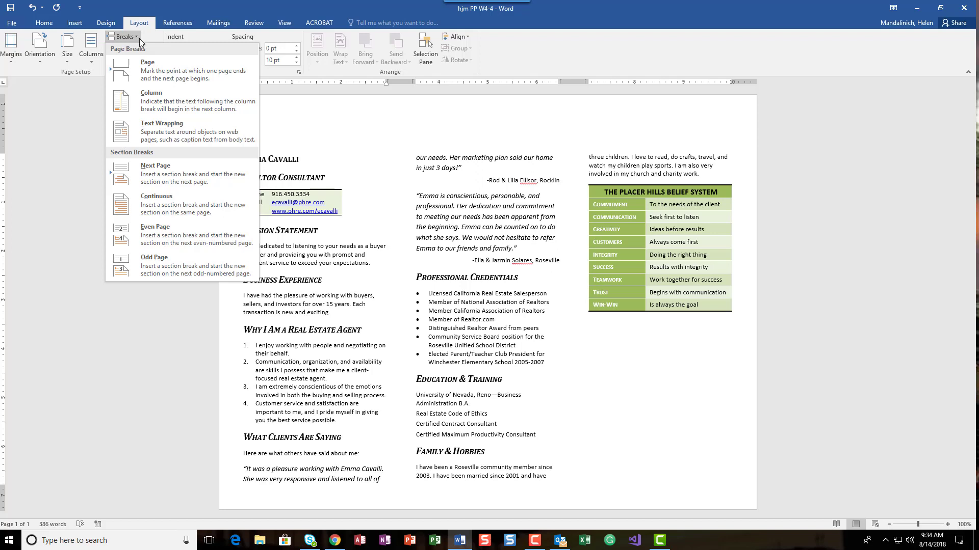
pyautogui.click(156, 94)
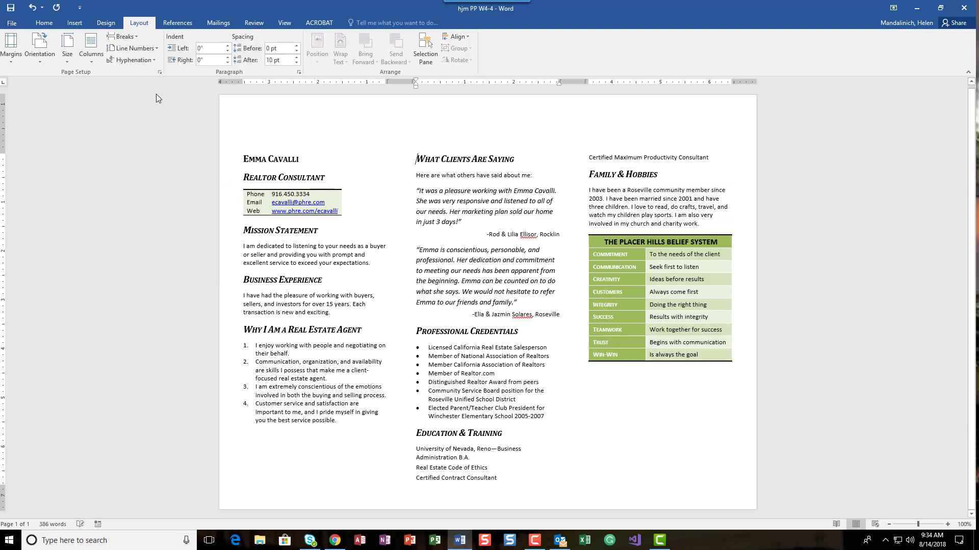
# Show the formatting marks in the document
pyautogui.click(11, 22)
pyautogui.click(44, 23)
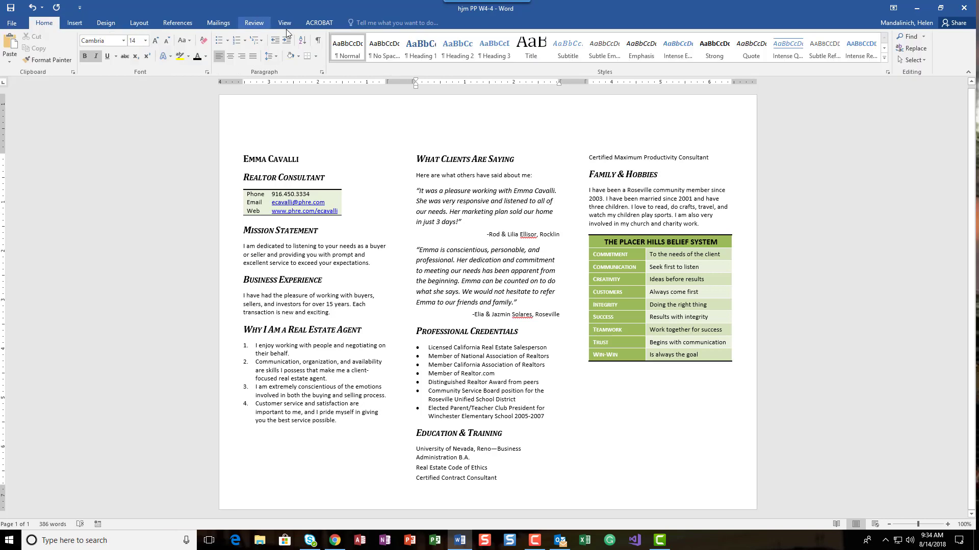
pyautogui.click(318, 40)
pyautogui.click(139, 23)
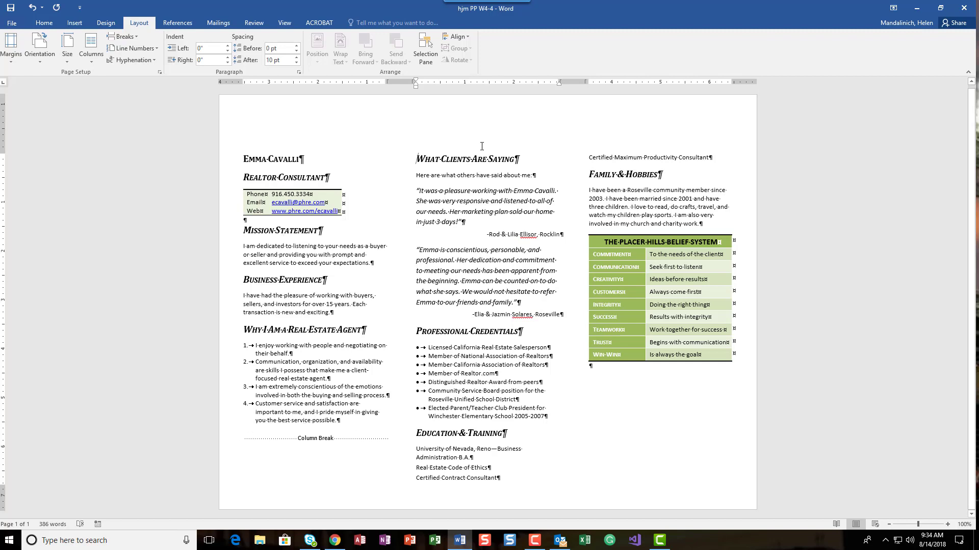
# Insert a column break before the "Education & Training" heading so it starts the third column
pyautogui.click(417, 432)
pyautogui.click(136, 37)
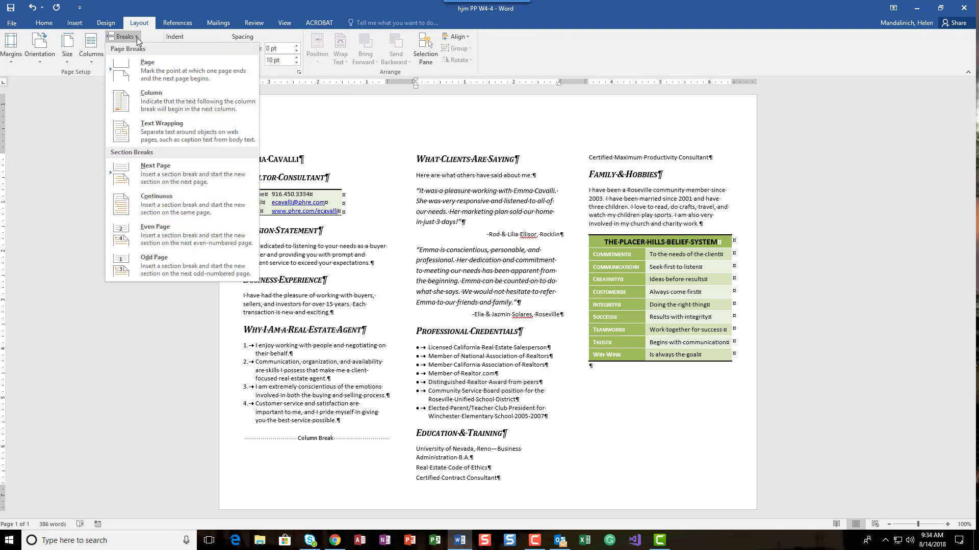
pyautogui.click(164, 96)
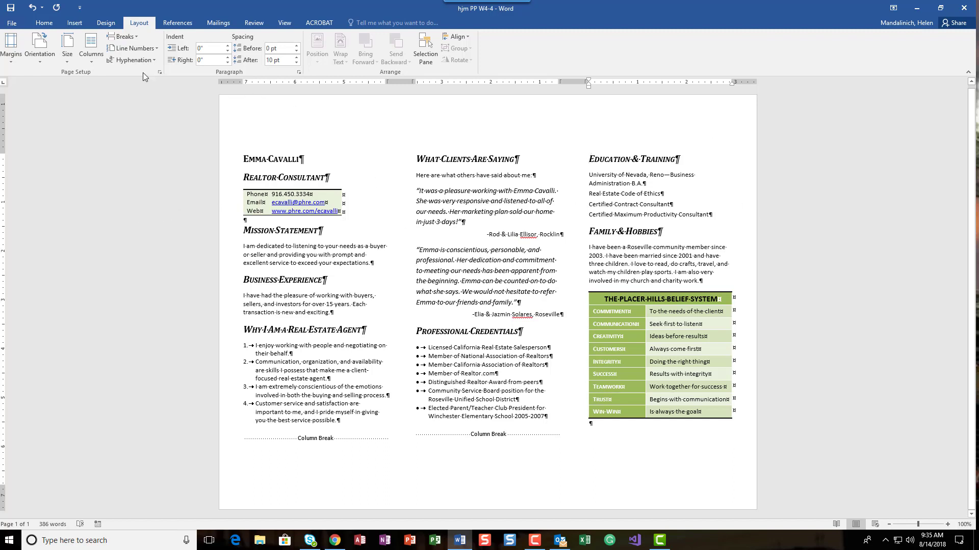
# Hide the formatting marks again
pyautogui.click(45, 22)
pyautogui.click(317, 40)
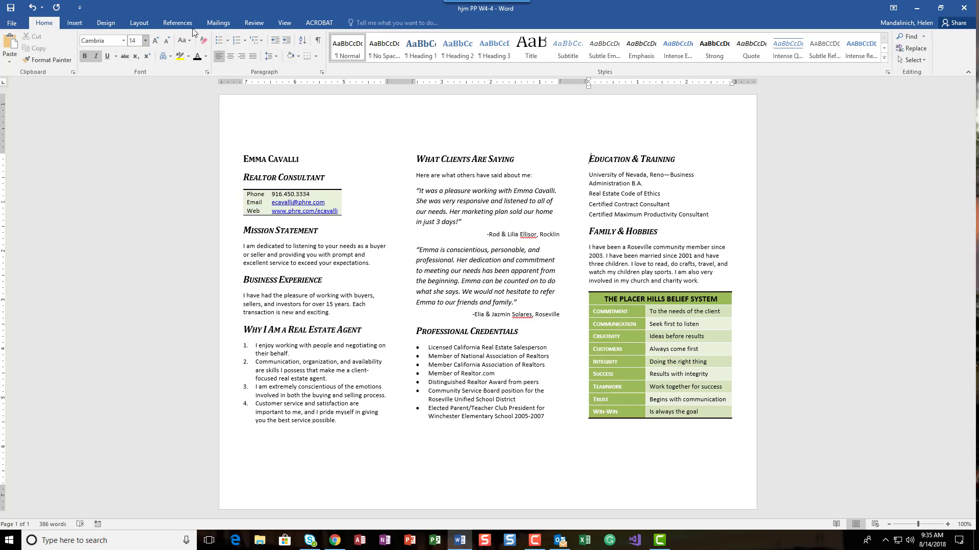
pyautogui.click(141, 23)
pyautogui.click(136, 34)
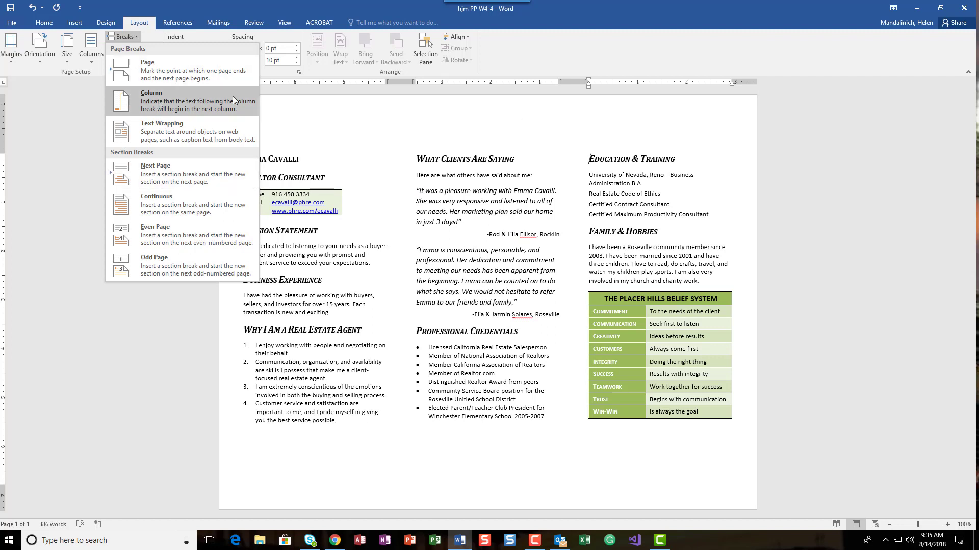
pyautogui.click(732, 201)
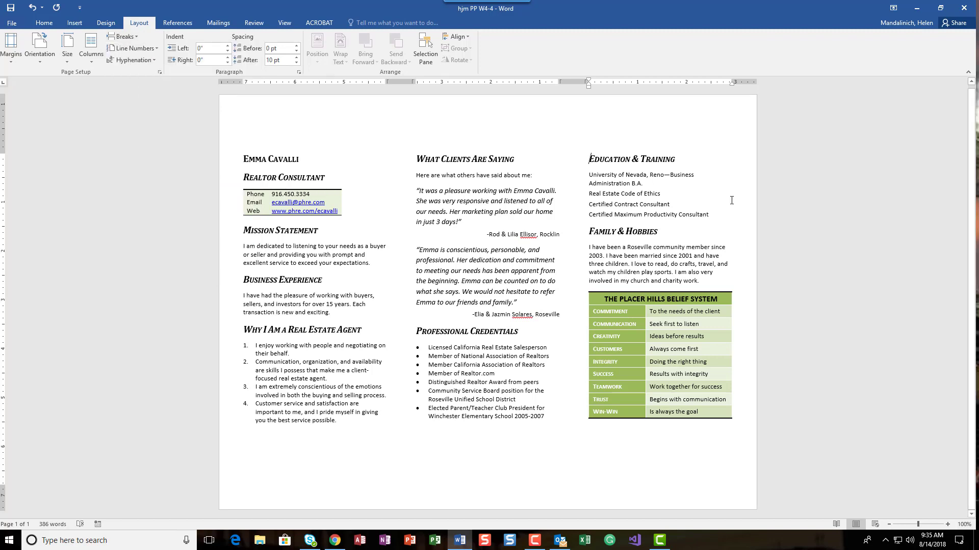